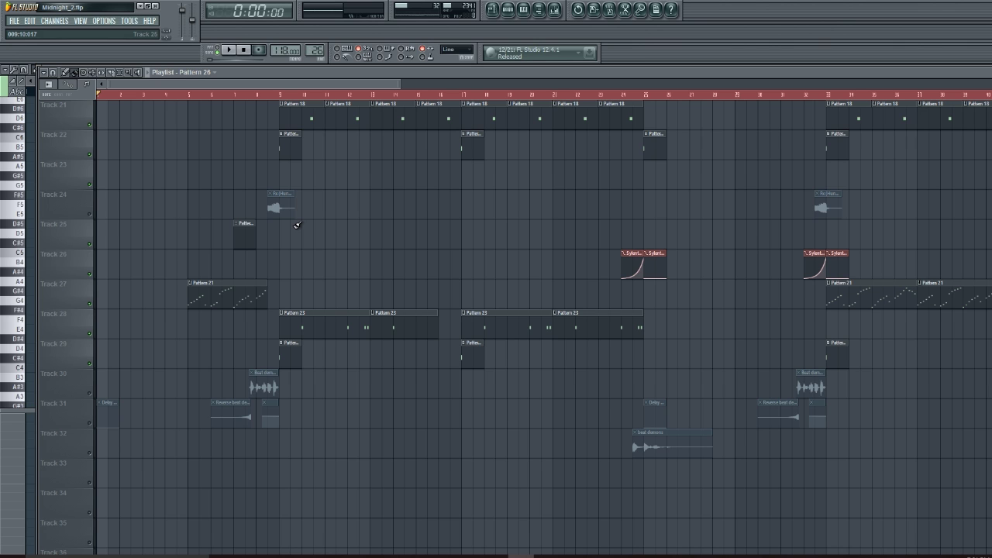
- Play the song from bar 5 to hear the current section, then stop
click(237, 96)
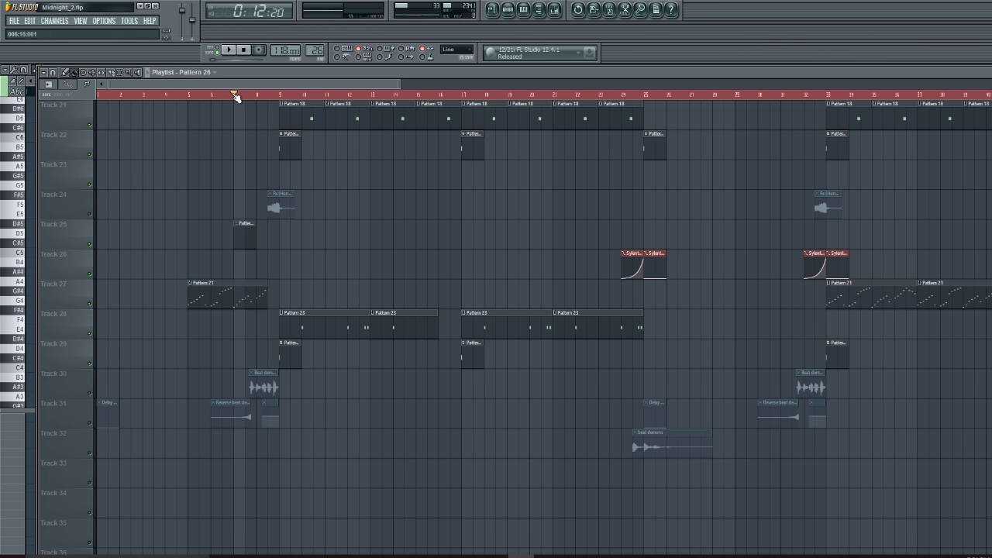
drag(237, 96, 191, 97)
key(space)
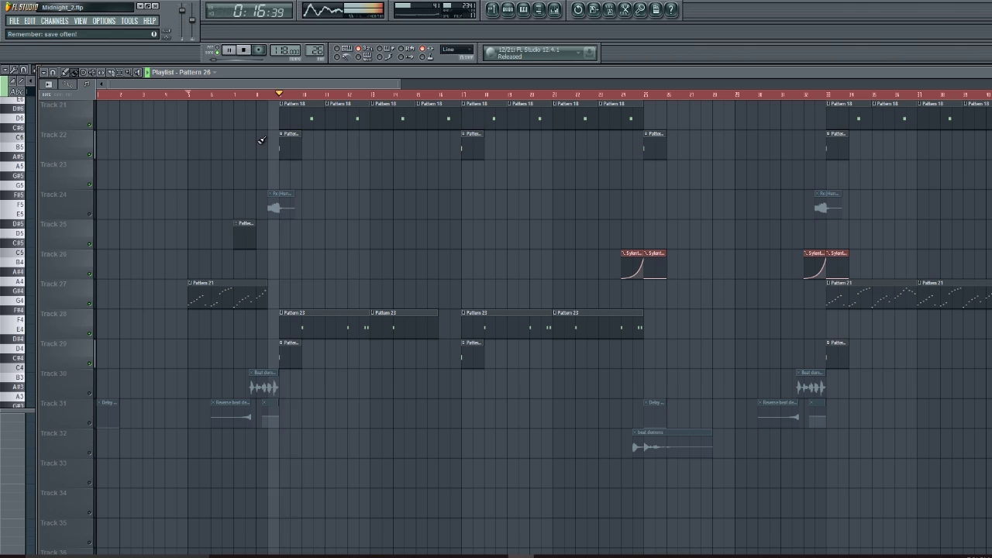
key(space)
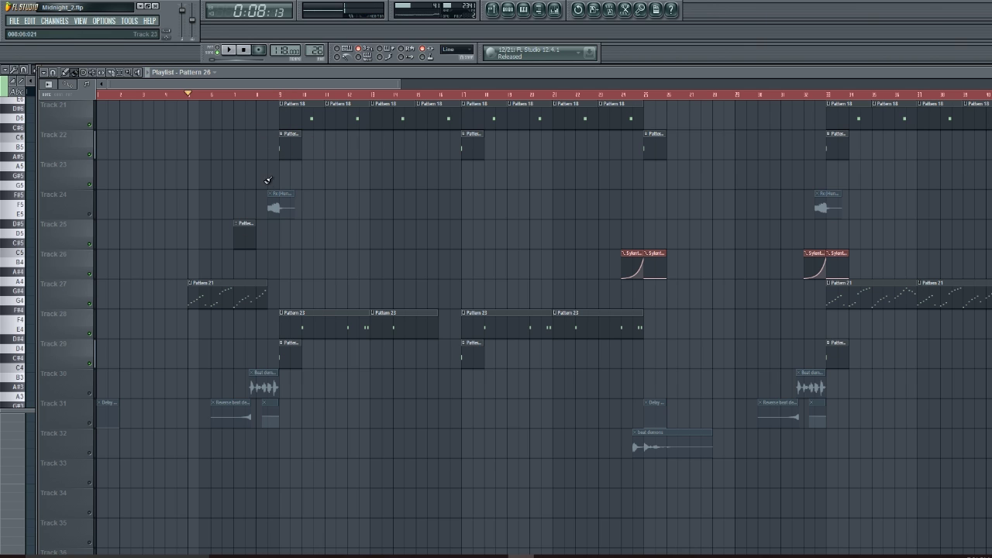
- Open Sylenth1 from Pattern 26, preview notes, and give oscillator A1 2 voices and more detune
click(508, 10)
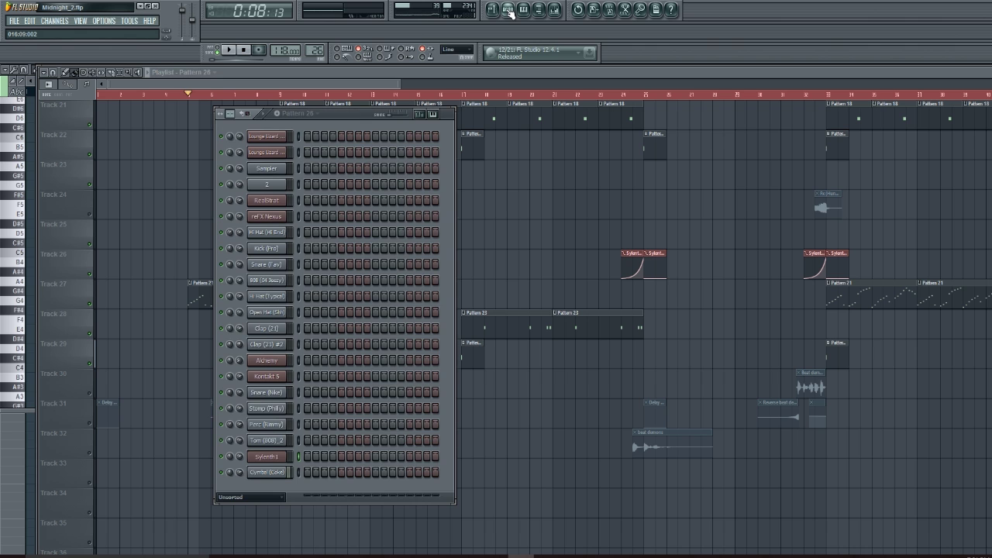
click(269, 457)
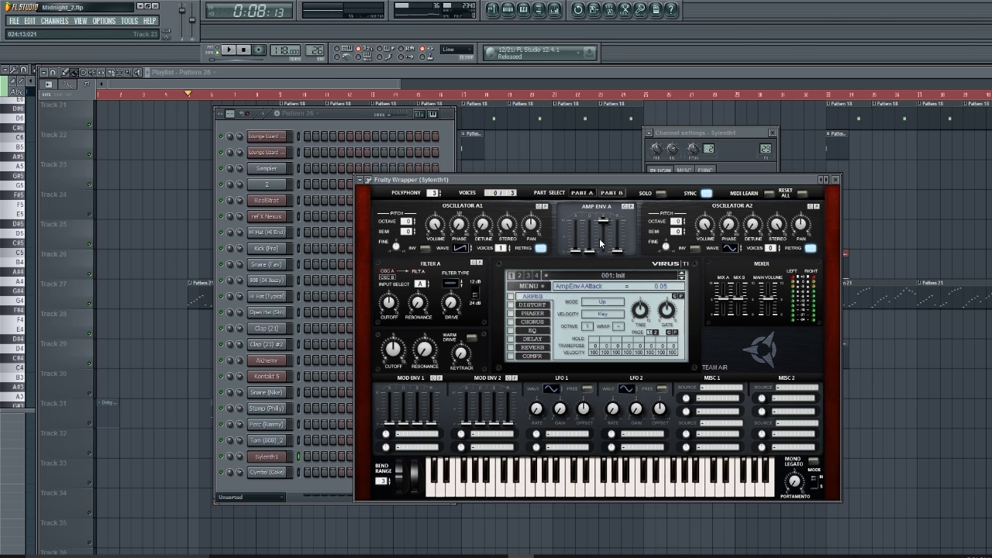
key(t)
key(v)
drag(502, 248, 506, 241)
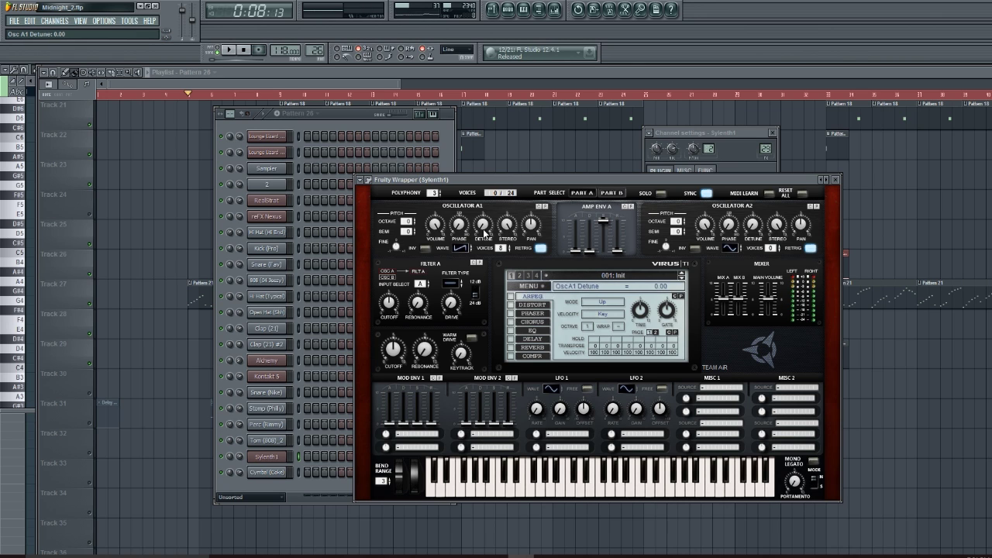
drag(483, 223, 493, 189)
- Switch oscillator A2 to a saw wave with more unison voices and added detune
click(733, 248)
click(772, 249)
drag(755, 228, 756, 172)
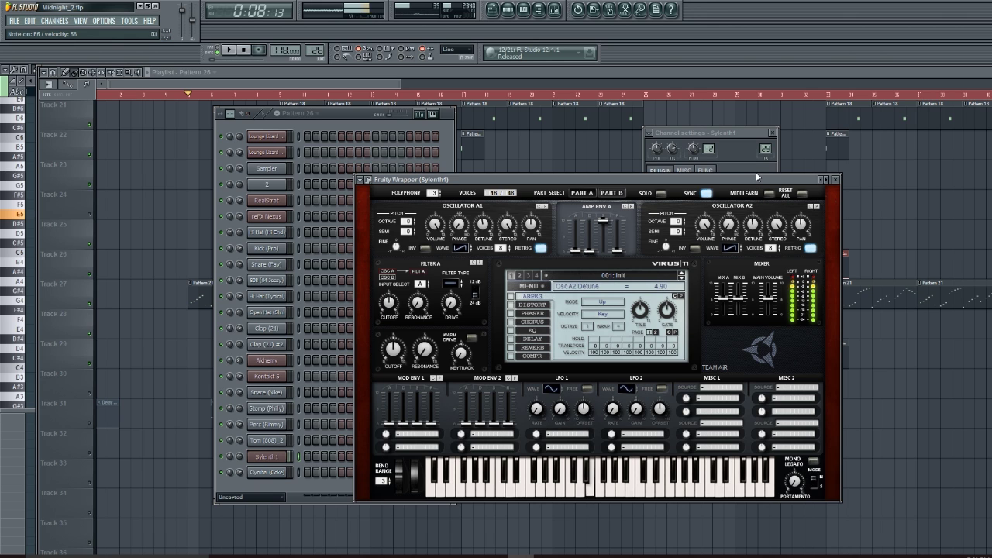
- Set filter A to lowpass with slight drive, resonance 7.24, and cutoff lowered to 2.84 Hz
click(455, 287)
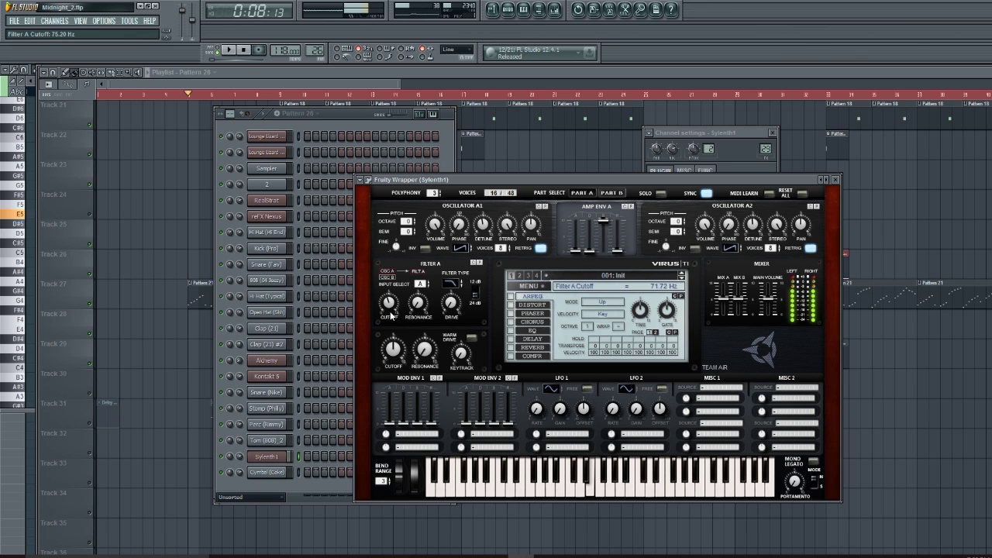
drag(449, 312, 458, 245)
click(423, 307)
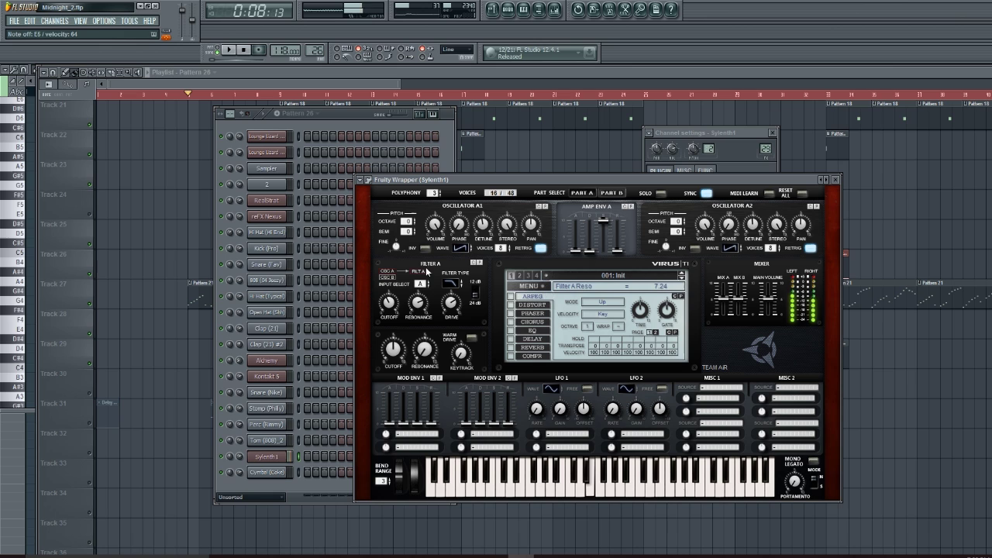
drag(390, 310, 392, 349)
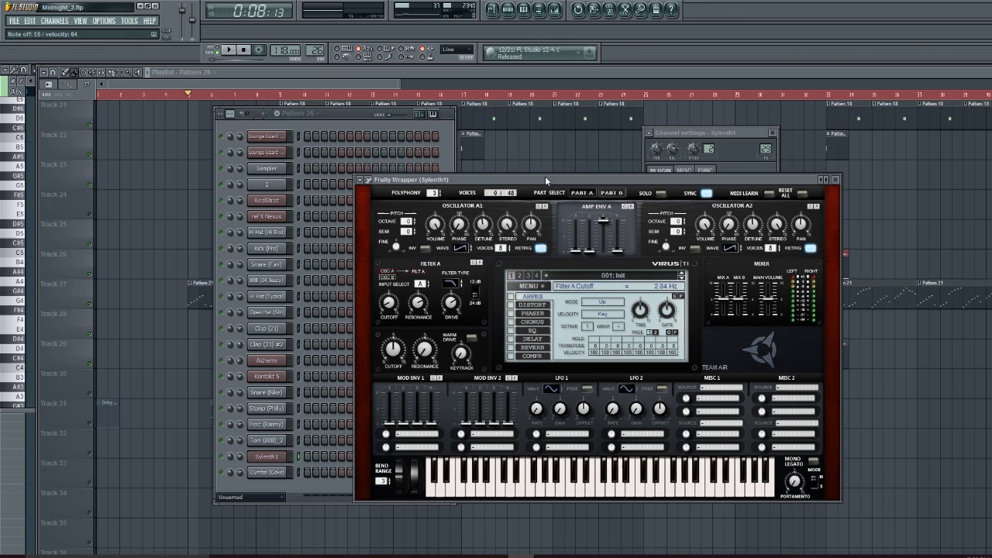
- Paste the copied chord notes into Sylenth1's pattern
click(551, 141)
scroll(485, 195, up, 10)
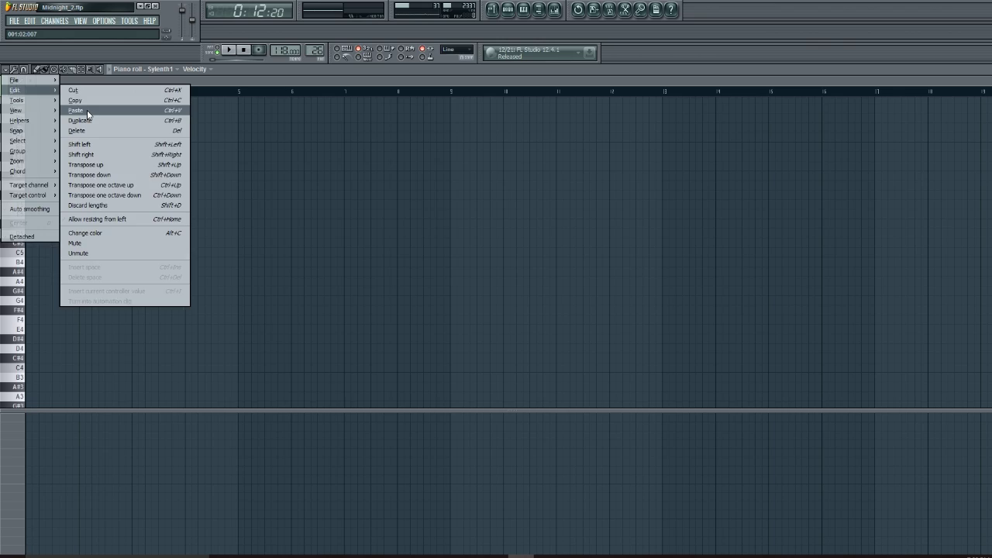
click(87, 113)
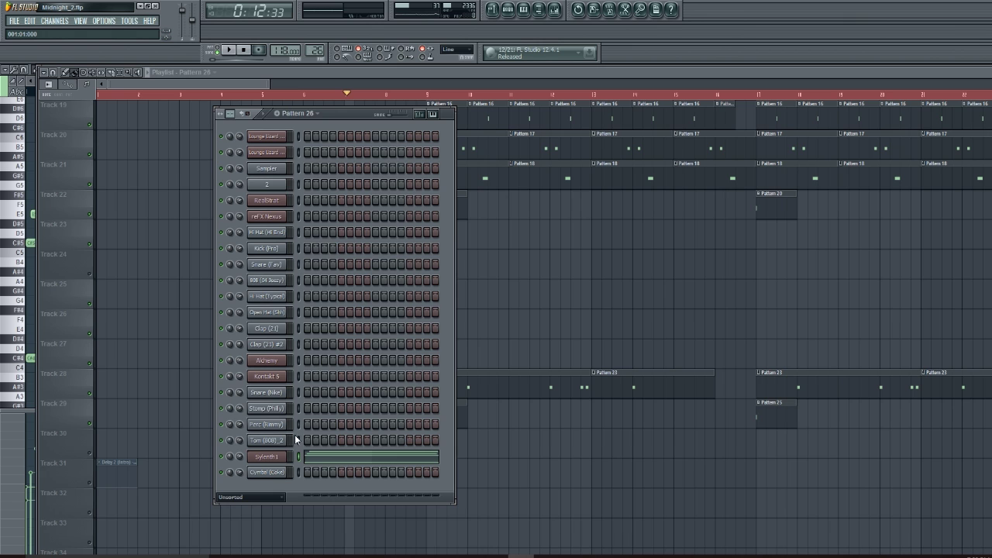
- List Sylenth1's automatable parameters in the browser and bring up the Filter A Cutoff options
click(281, 458)
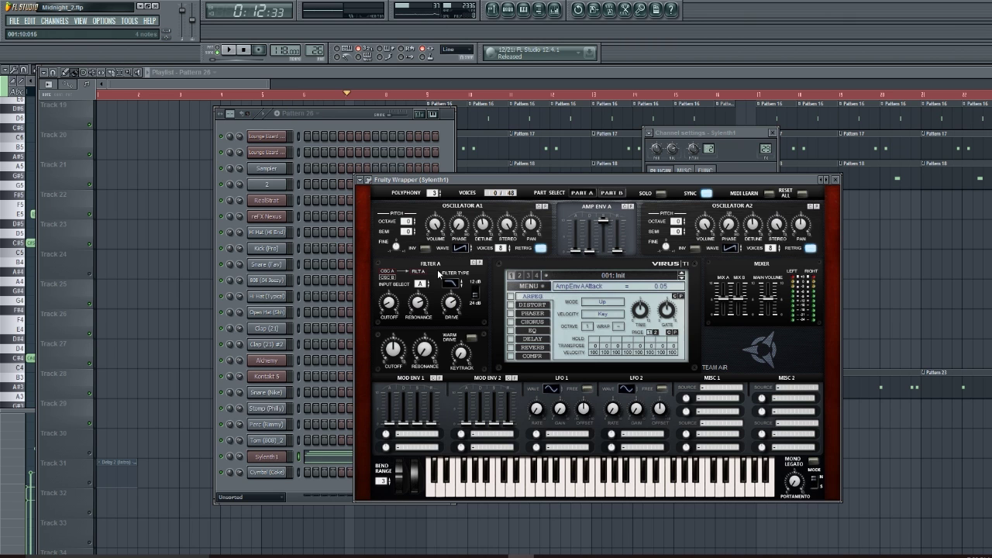
click(362, 181)
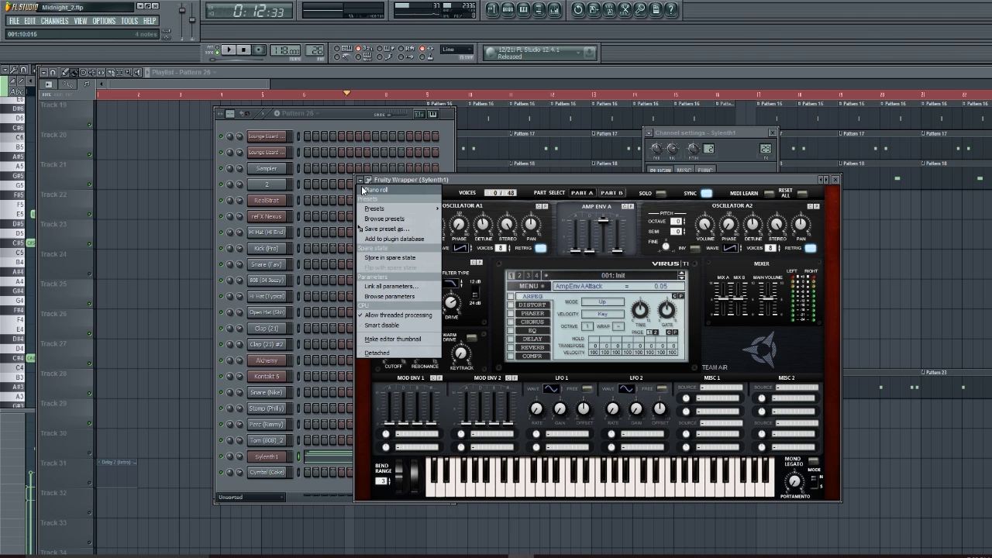
click(394, 297)
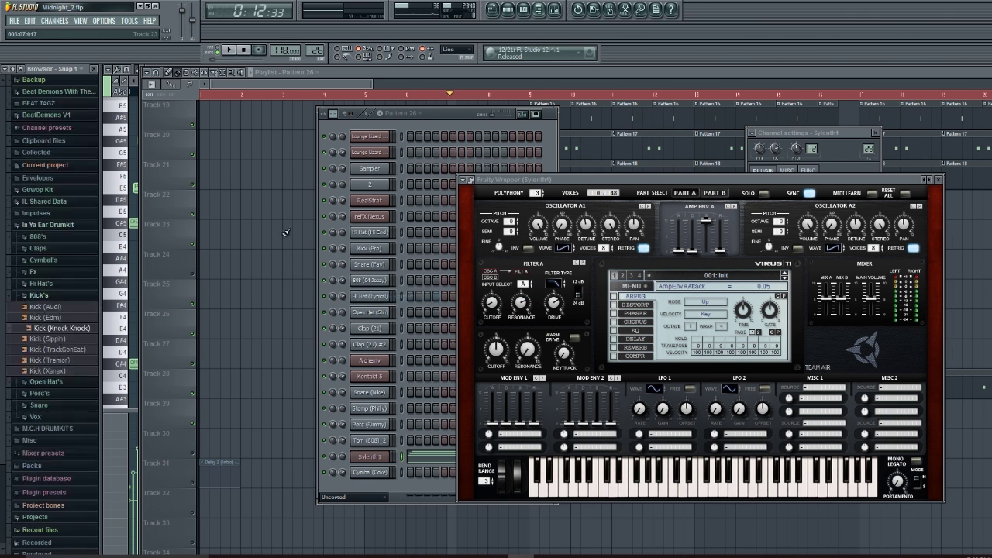
scroll(49, 229, down, 3)
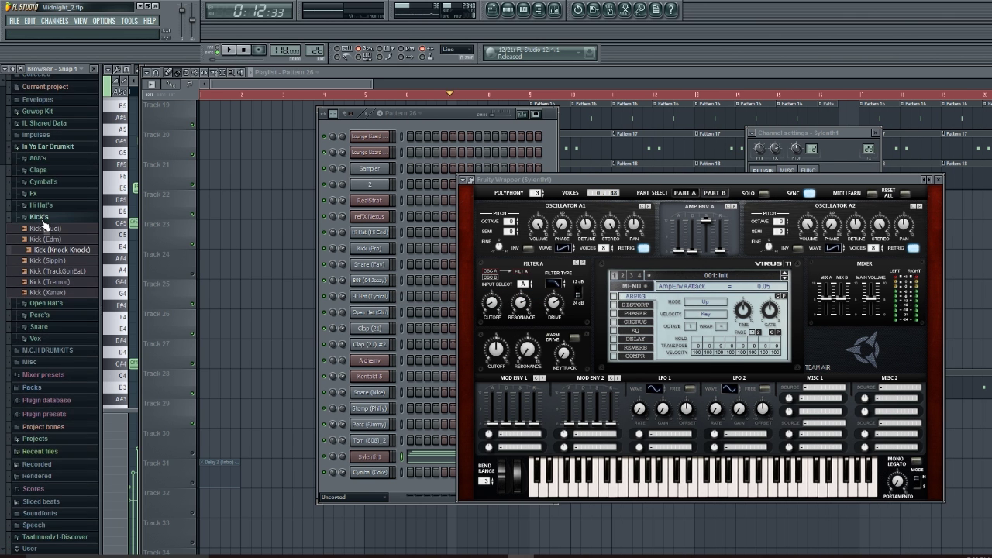
scroll(49, 228, up, 3)
scroll(48, 230, down, 3)
click(464, 184)
click(495, 297)
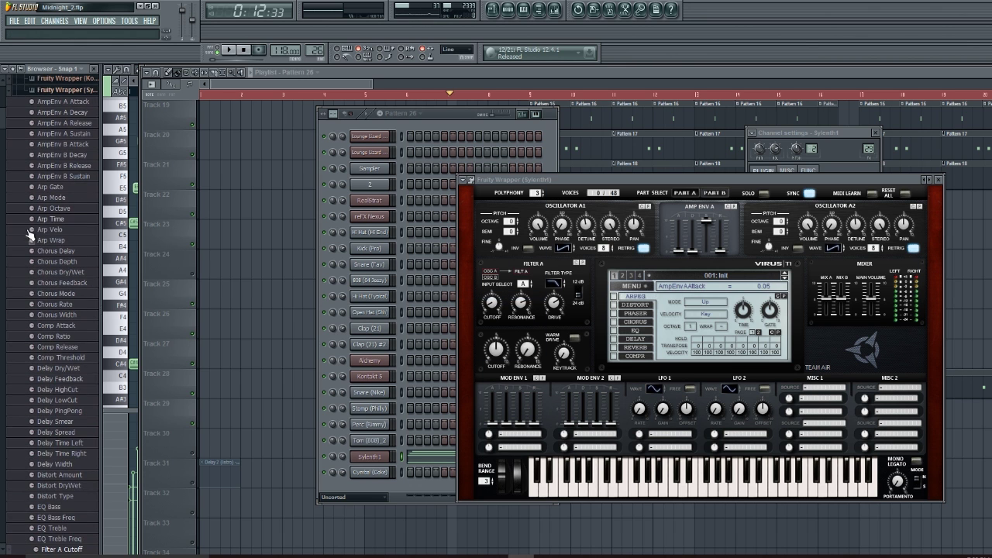
scroll(39, 255, down, 6)
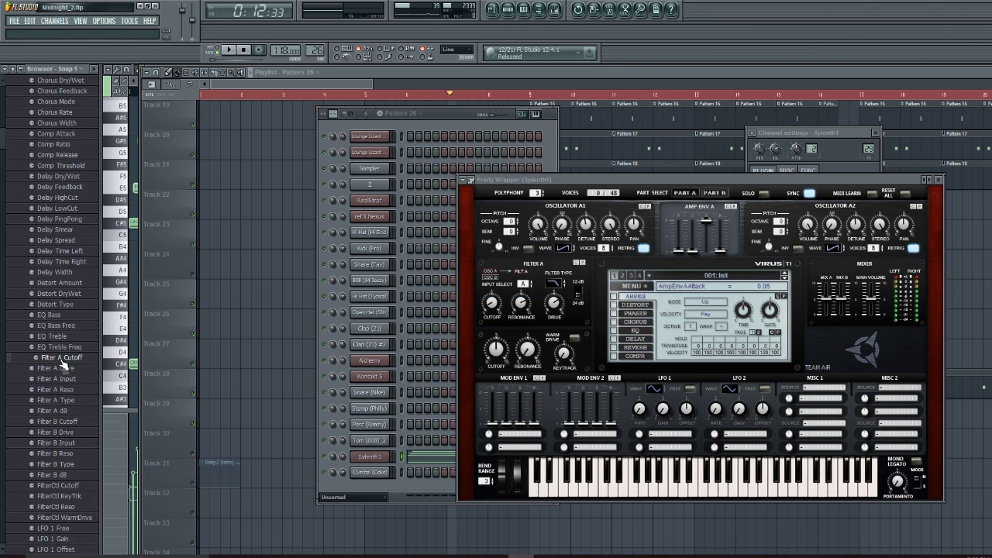
right_click(62, 362)
- Create the Filter A Cutoff automation clip, place it on its track, and cut it to the transition section
click(128, 409)
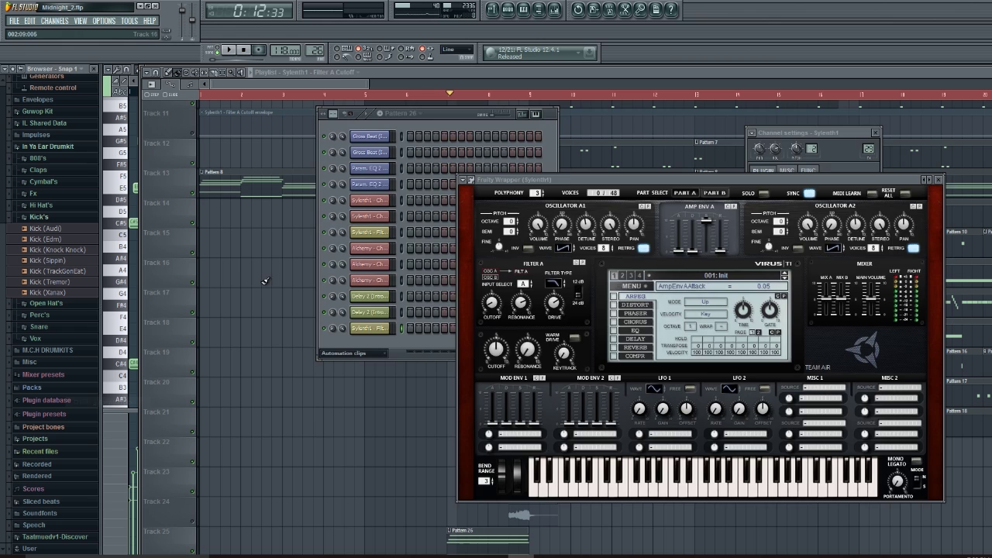
click(266, 281)
drag(381, 111, 444, 395)
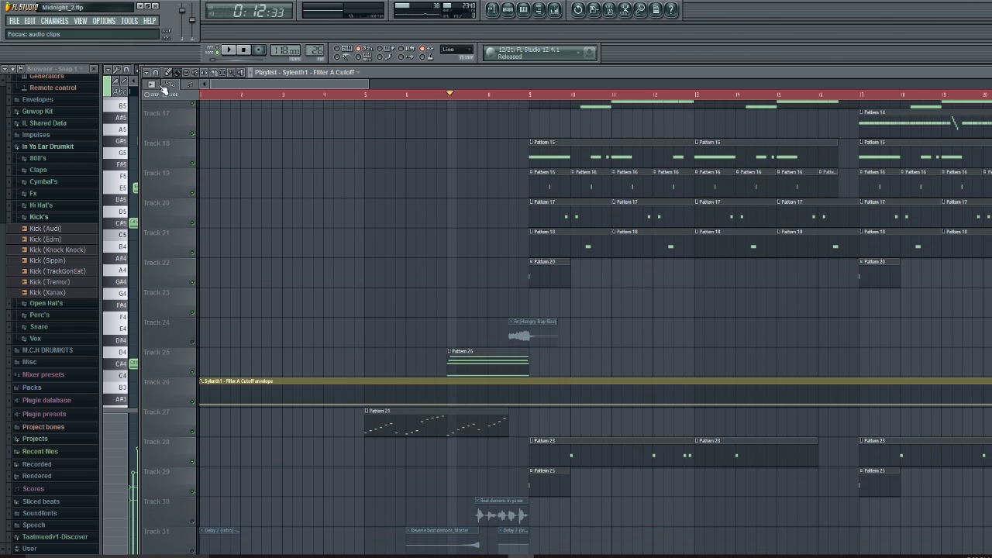
click(469, 397)
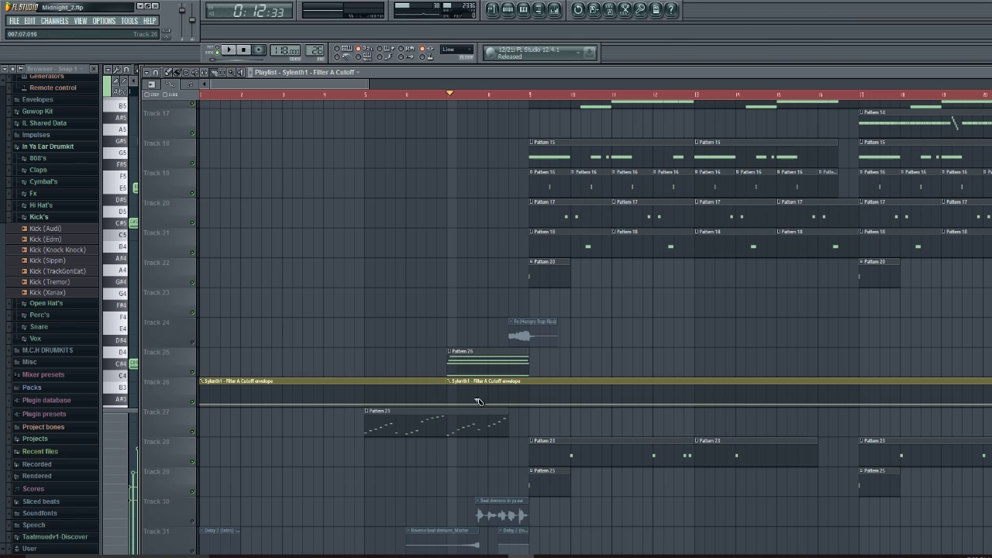
click(531, 390)
right_click(547, 383)
right_click(437, 383)
- Make the cutoff ramp start at its lowest value, curve upward, and span bar 8 to 9
drag(525, 401, 531, 390)
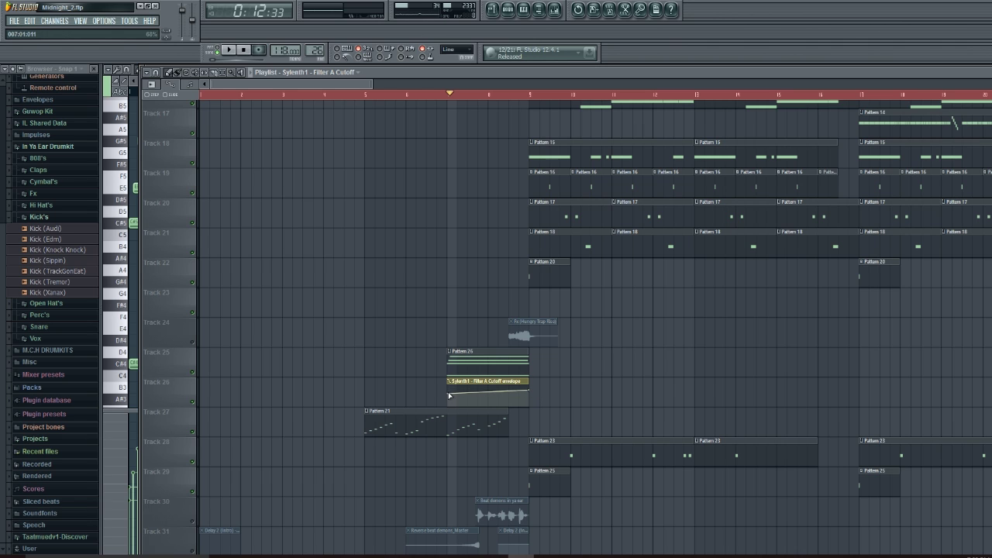
drag(449, 397, 448, 406)
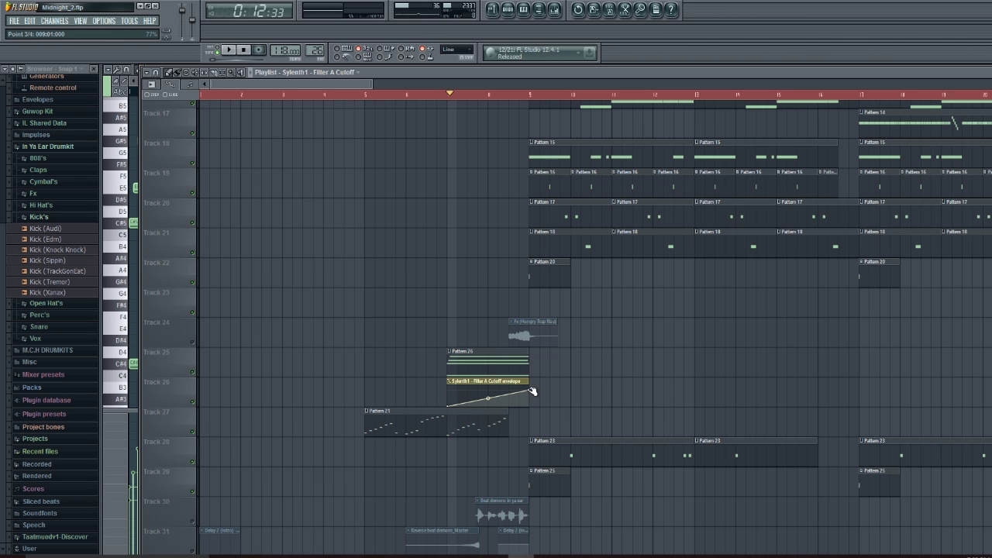
drag(449, 383, 509, 401)
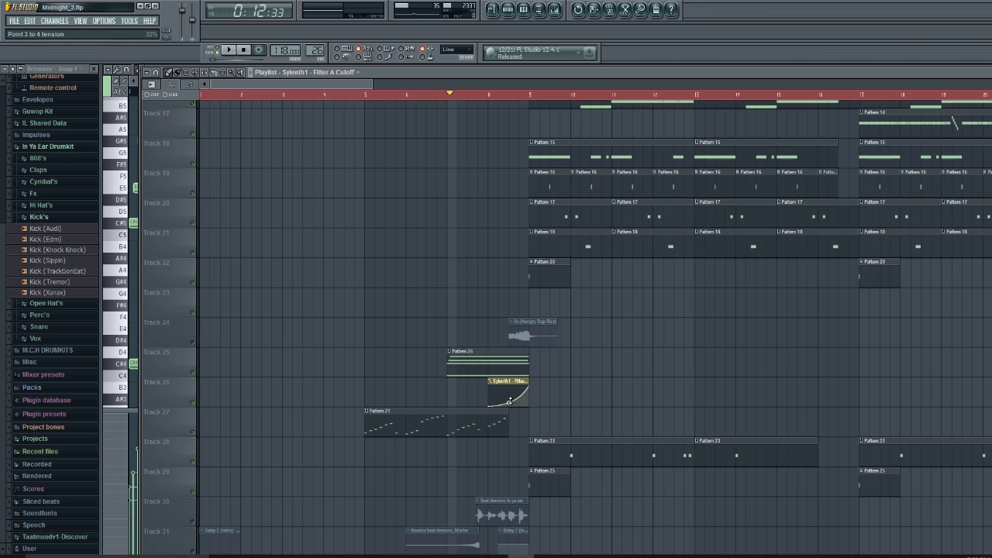
scroll(516, 155, up, 2)
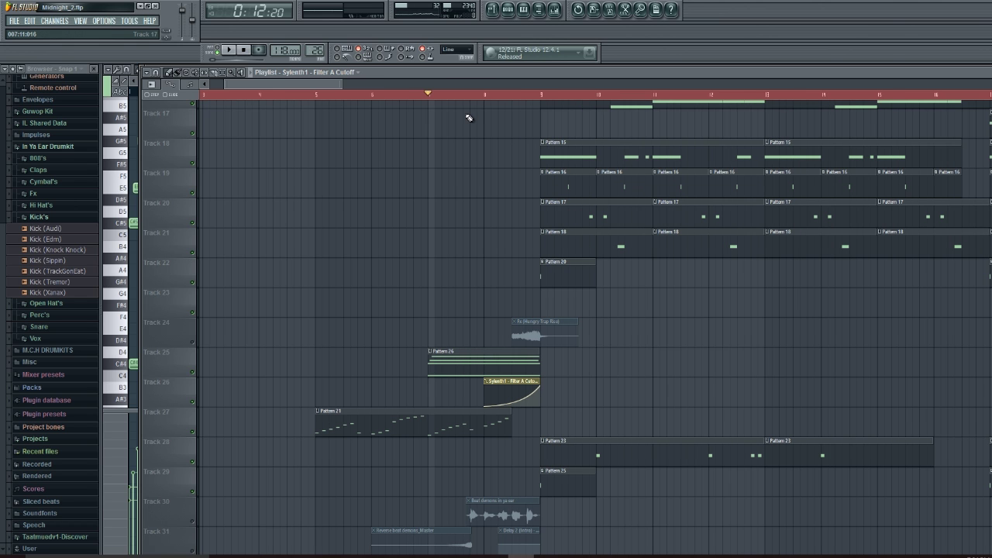
- Play back the filter-rise transition, then reopen Sylenth1 from Pattern 26's channel list
key(space)
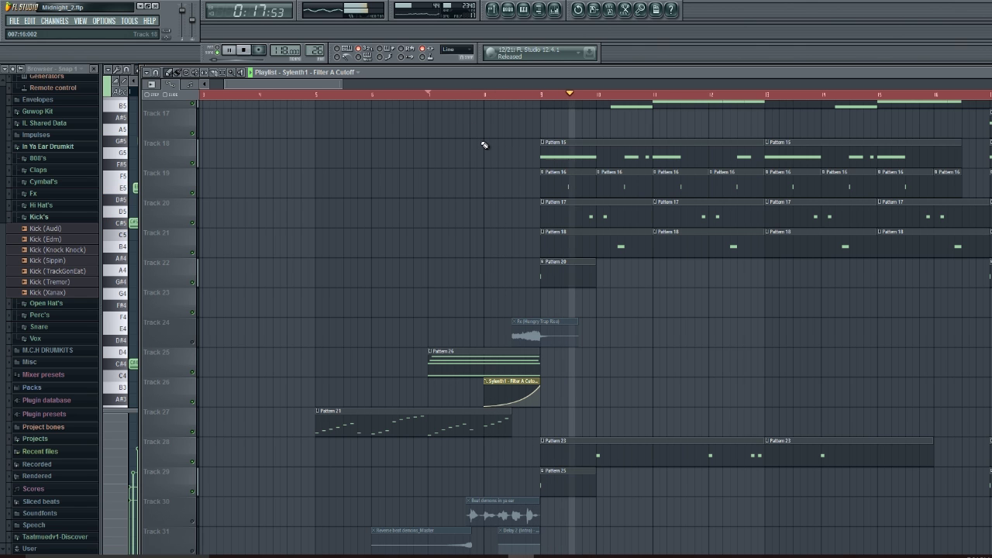
key(space)
scroll(484, 145, down, 3)
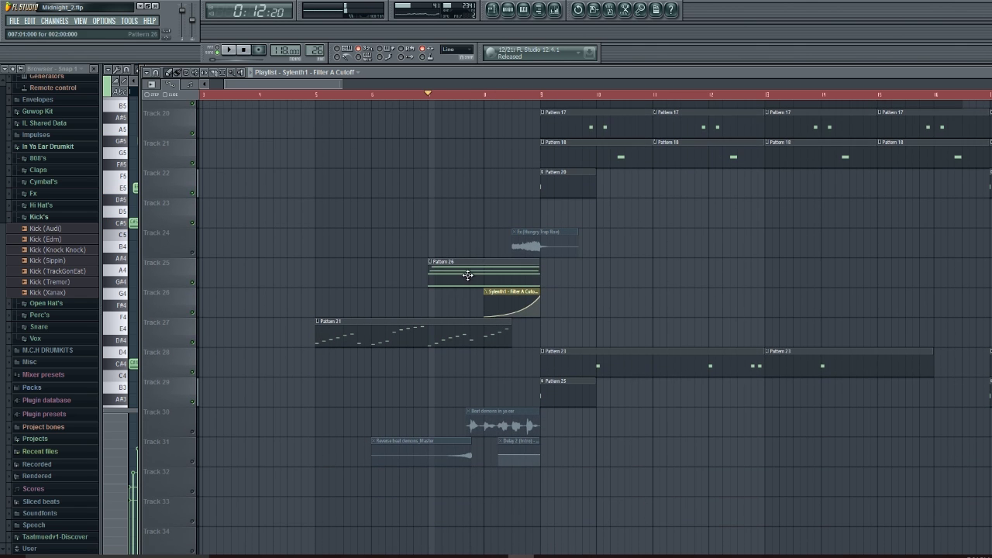
click(512, 14)
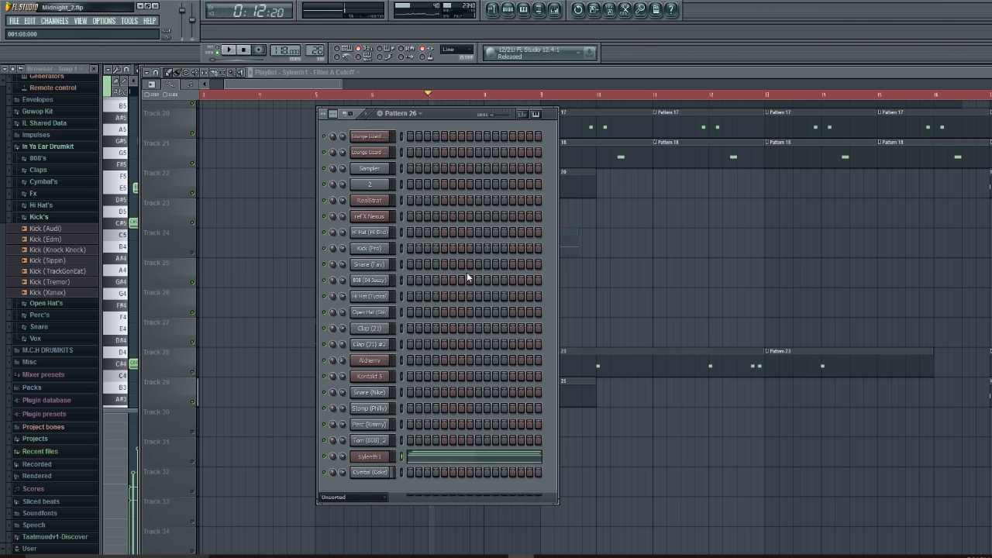
click(375, 460)
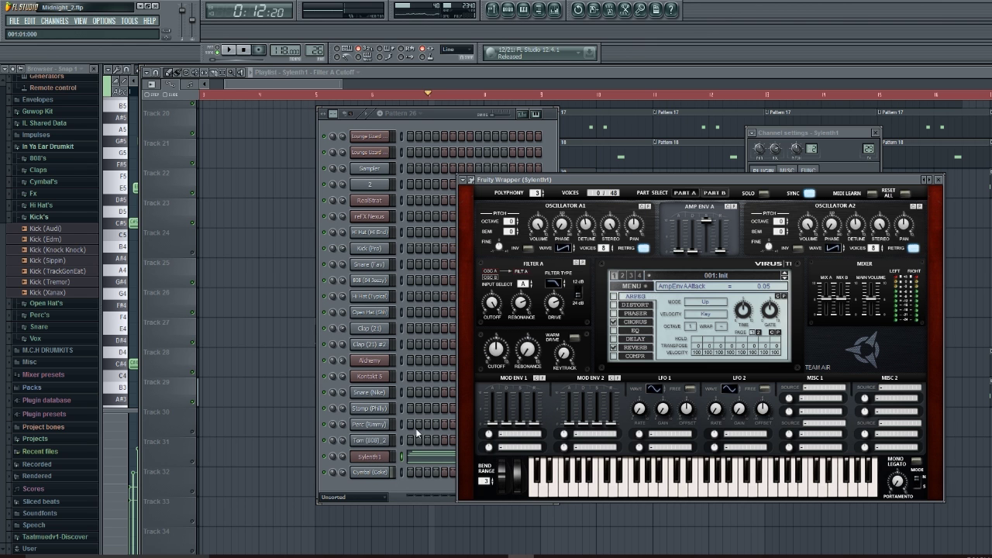
- Load Fruity Delay 2 into an empty insert slot on the Sylenth1 mixer track and play the song
click(557, 10)
click(826, 265)
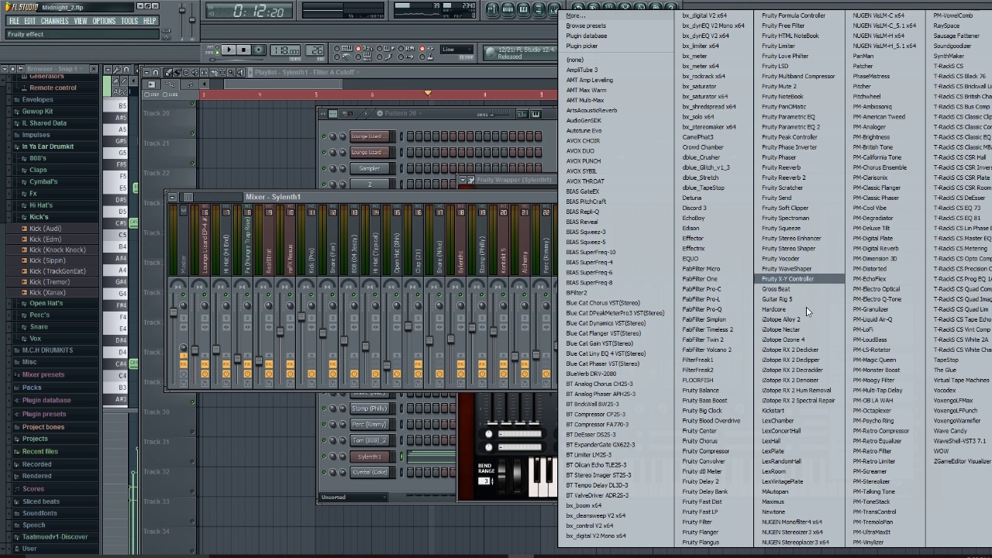
click(706, 481)
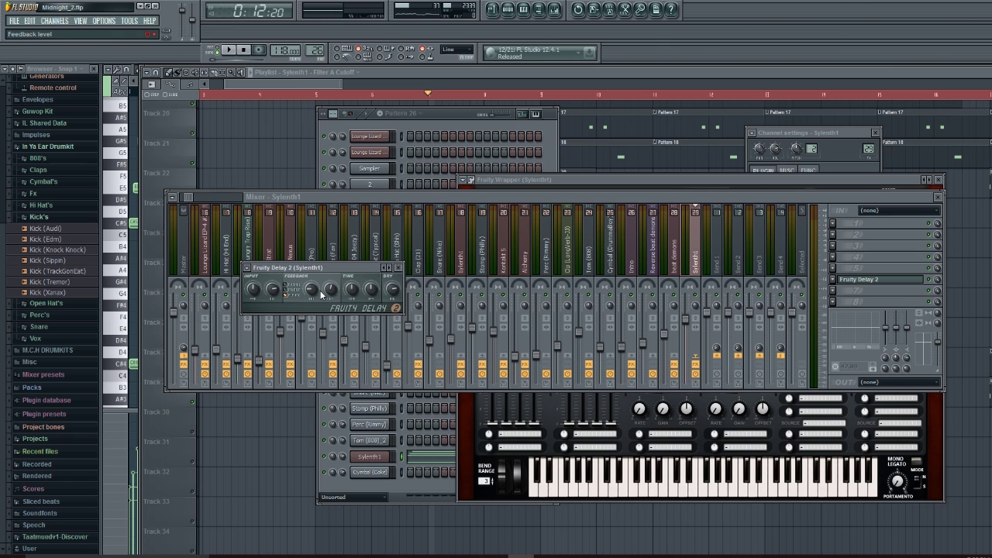
click(632, 109)
key(space)
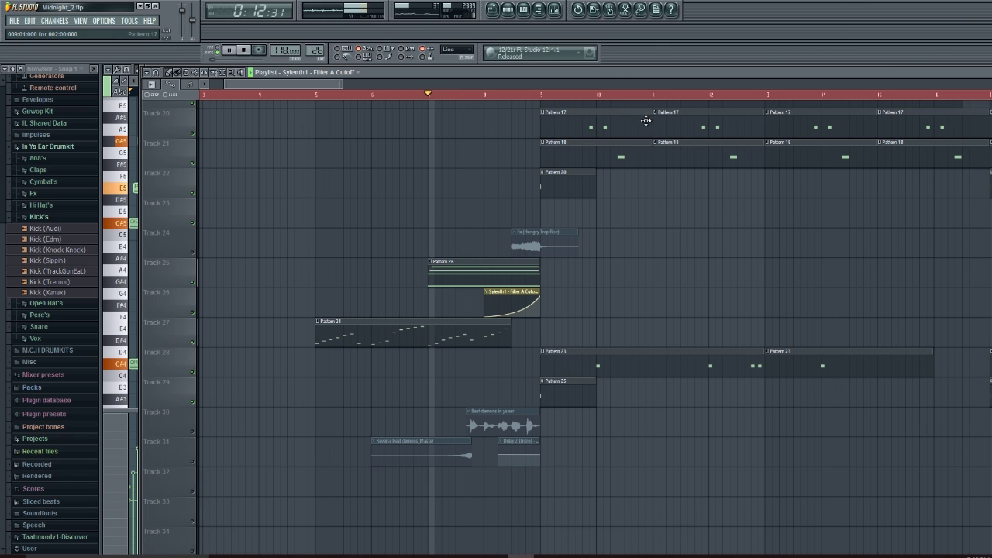
- Reopen the mixer and Fruity Delay 2 settings and audition the delay during playback
click(556, 10)
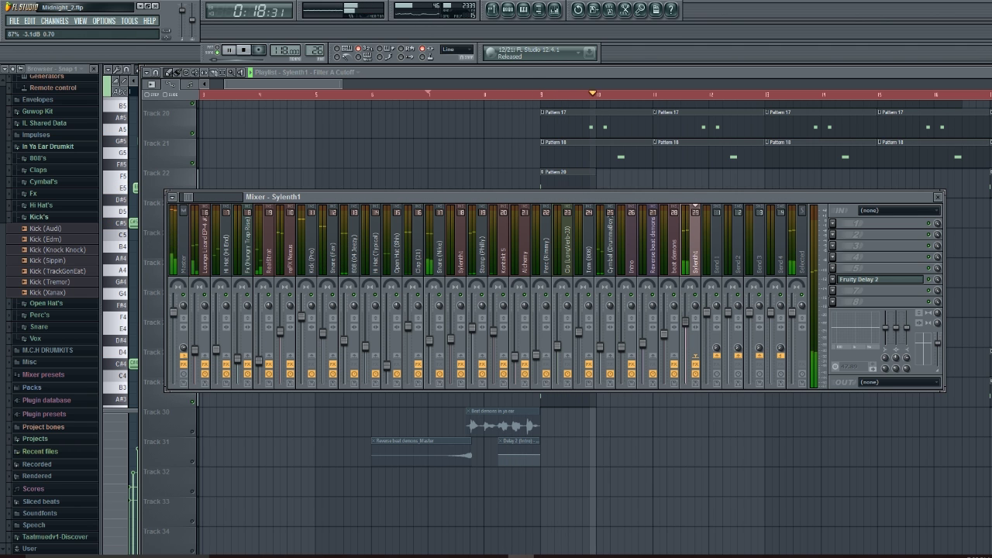
key(space)
click(892, 279)
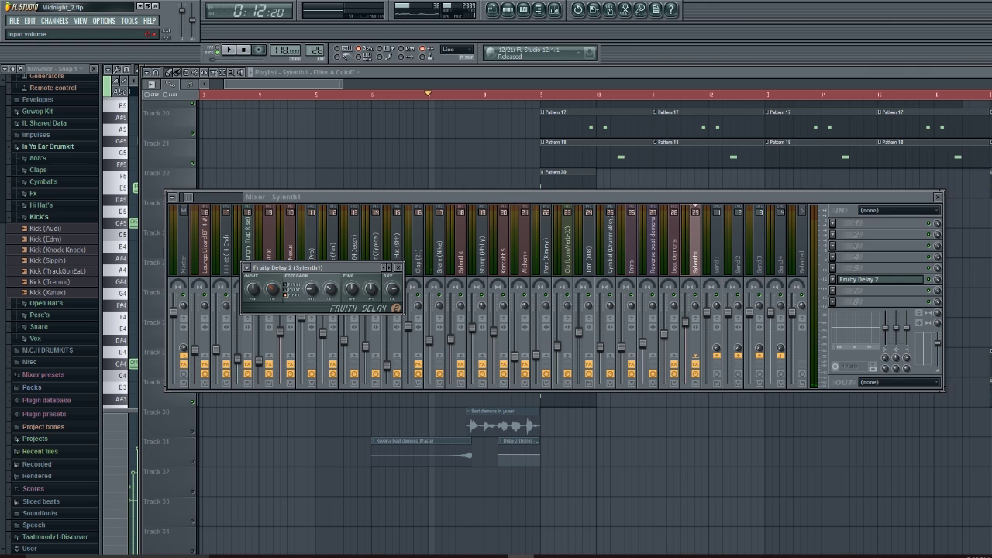
key(space)
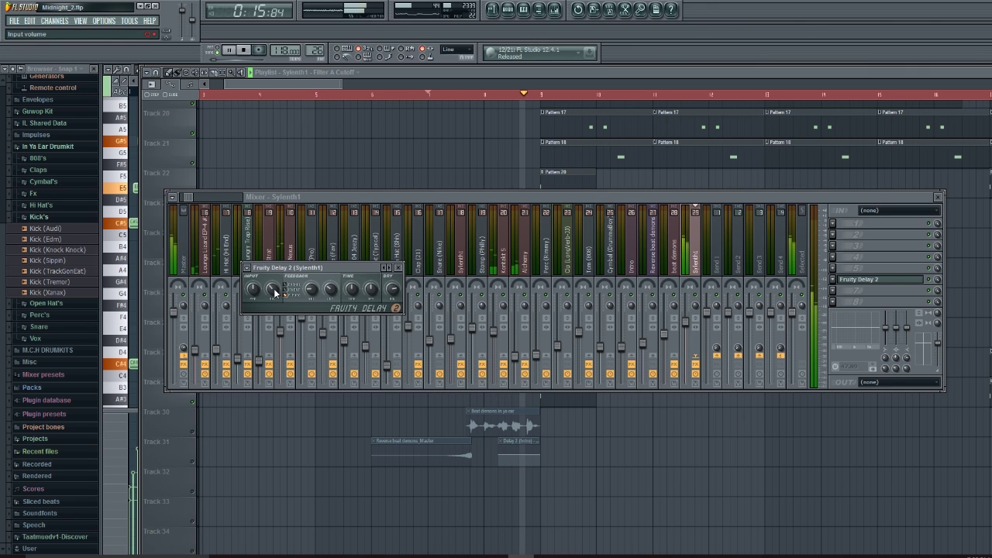
- Lower the Sylenth1 mixer fader to 81% (-4.5 dB) and replay the transition from the playlist
click(689, 328)
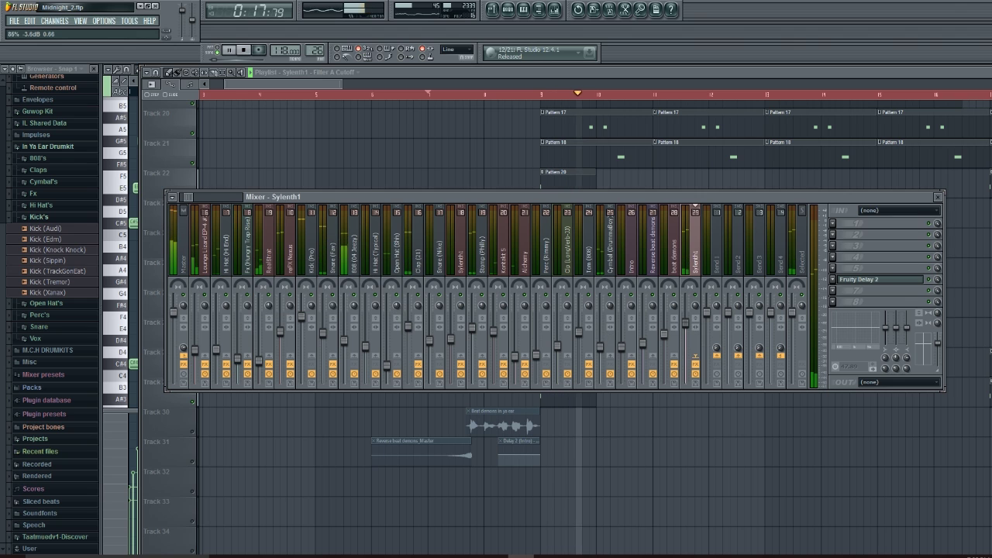
drag(686, 323, 686, 326)
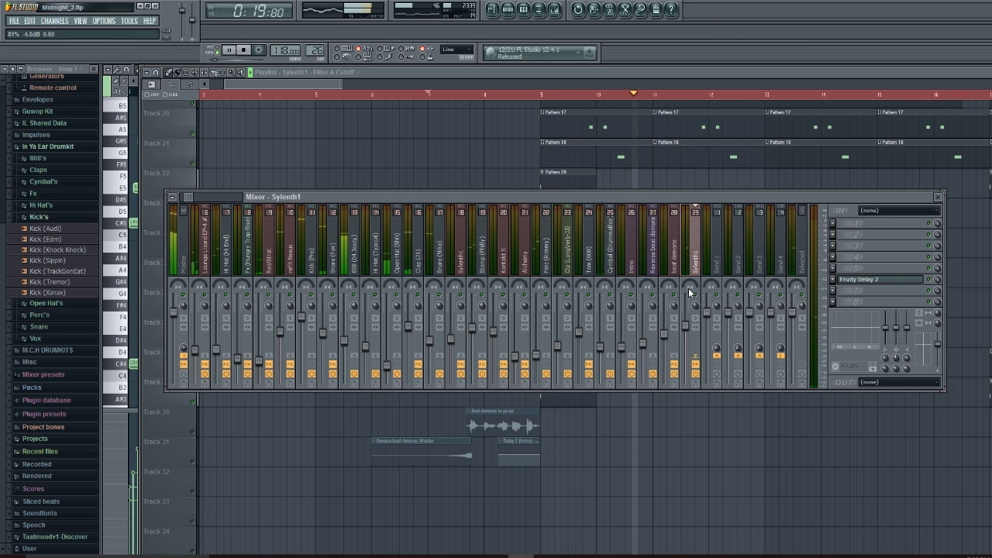
key(space)
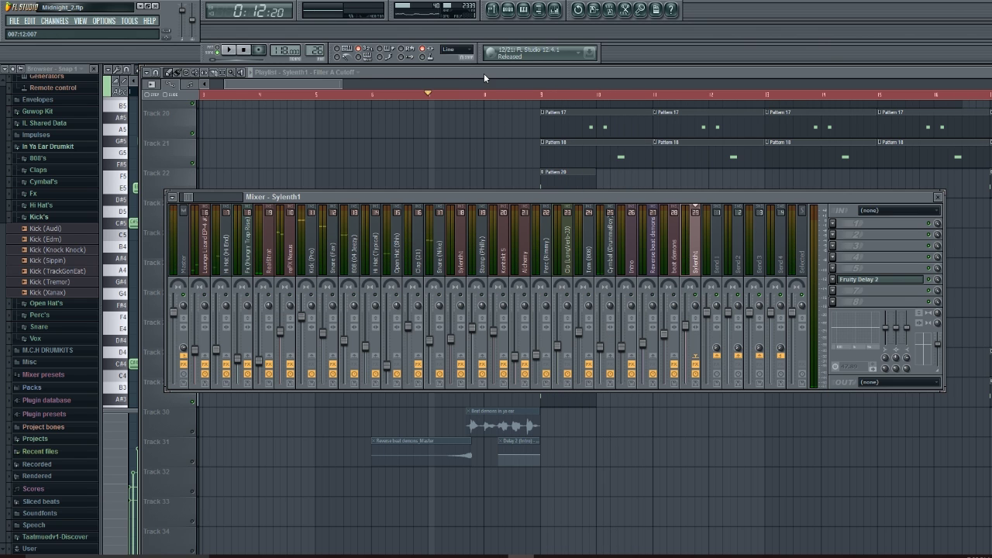
click(451, 85)
key(space)
key(F9)
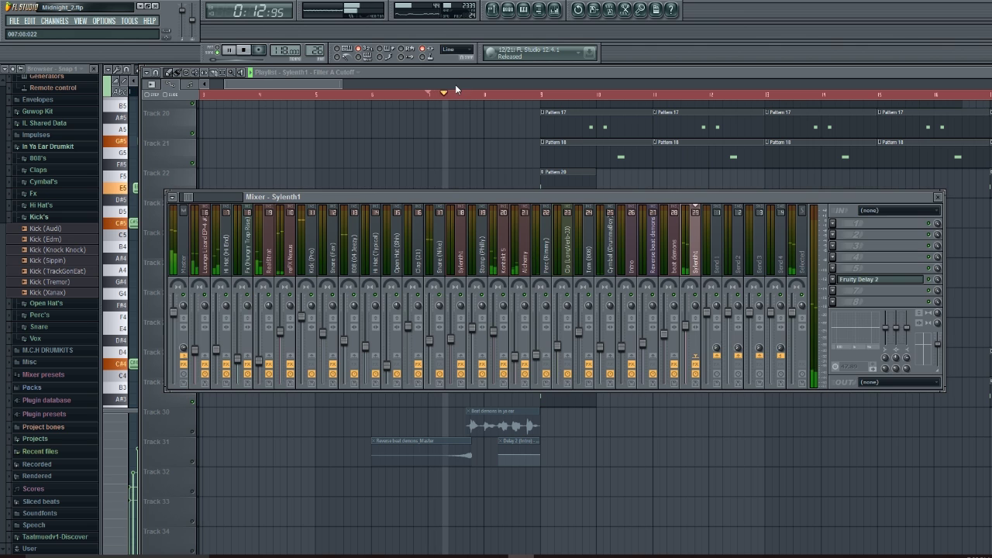
click(456, 89)
scroll(457, 88, down, 5)
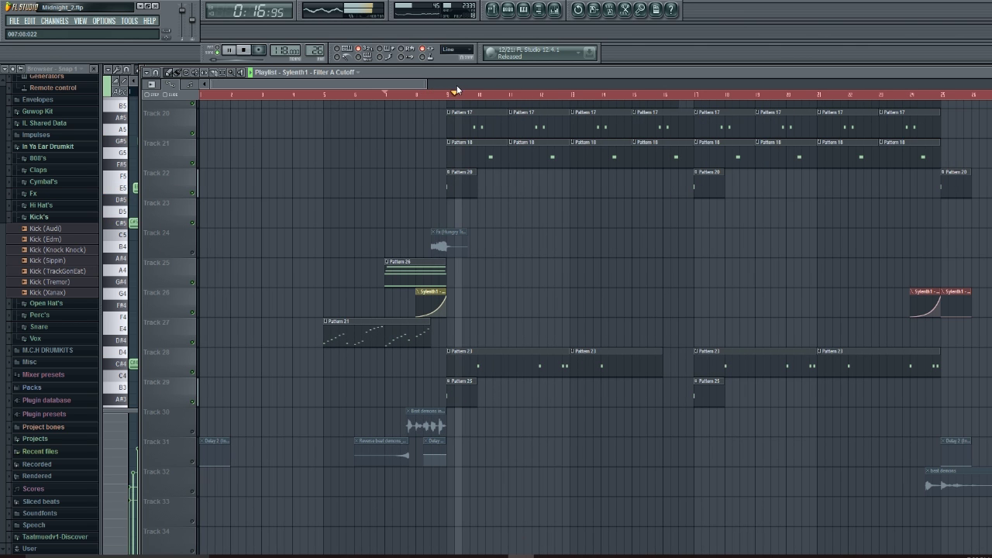
- Stop playback with the transport Stop button, rewinding to the song start
click(244, 51)
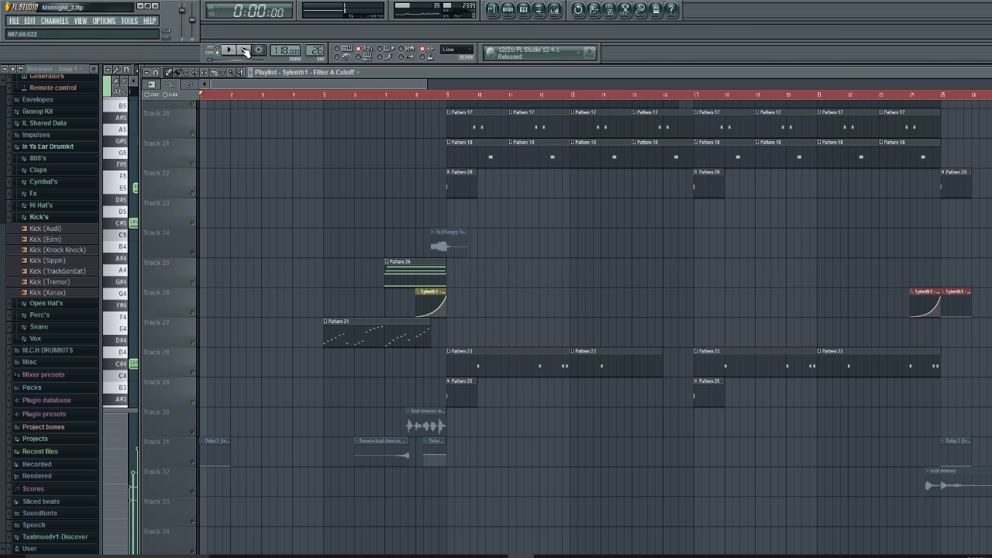